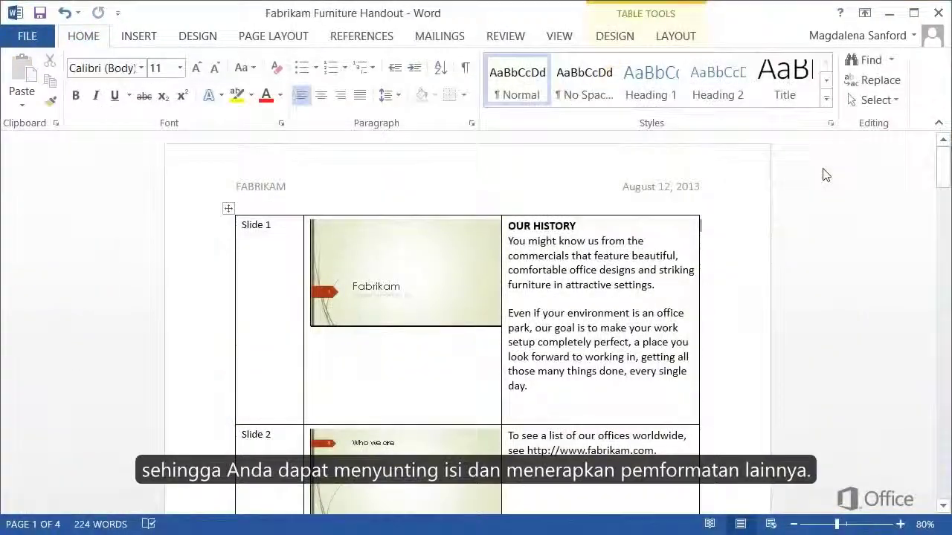
Step: Look through the finished Fabrikam Furniture Handout, examining the slide thumbnails and the notes in its table
scroll(824, 175, "down", 10)
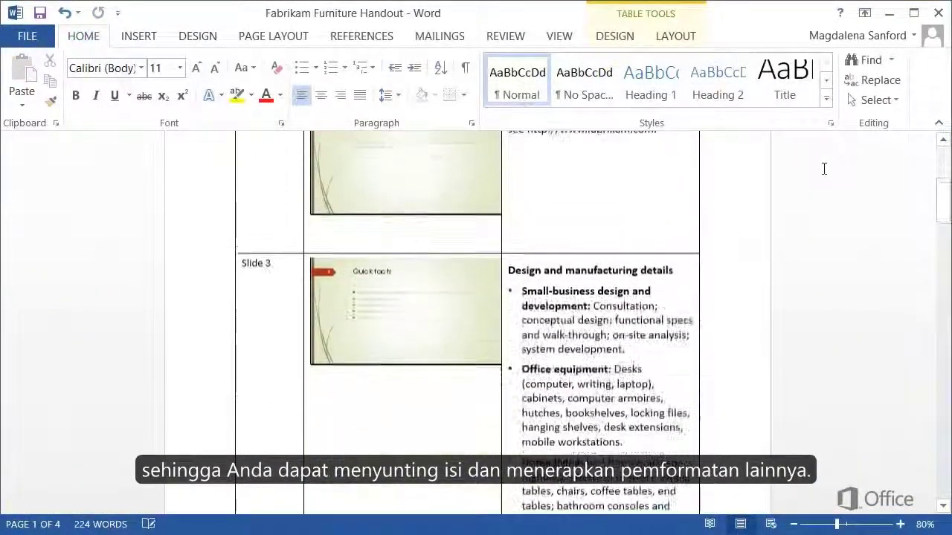
scroll(823, 169, "down", 15)
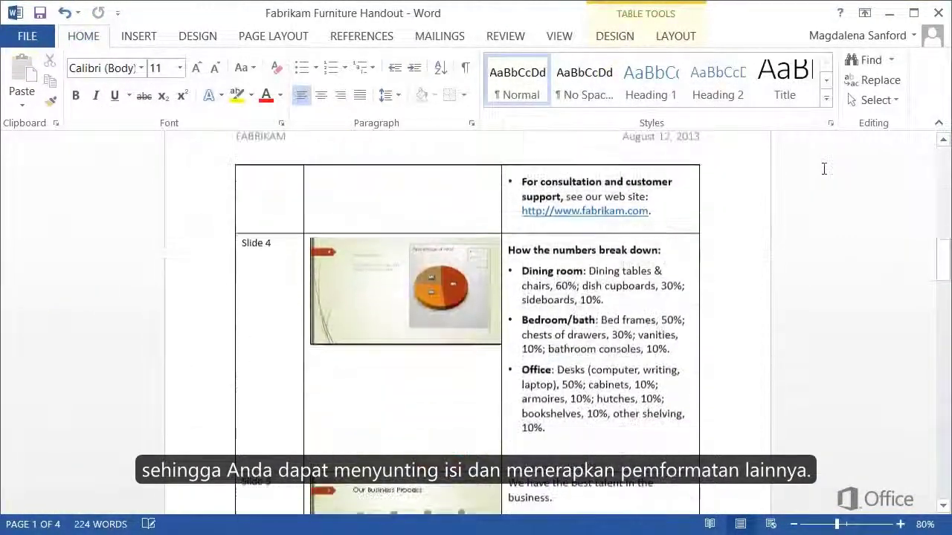
scroll(823, 168, "down", 2)
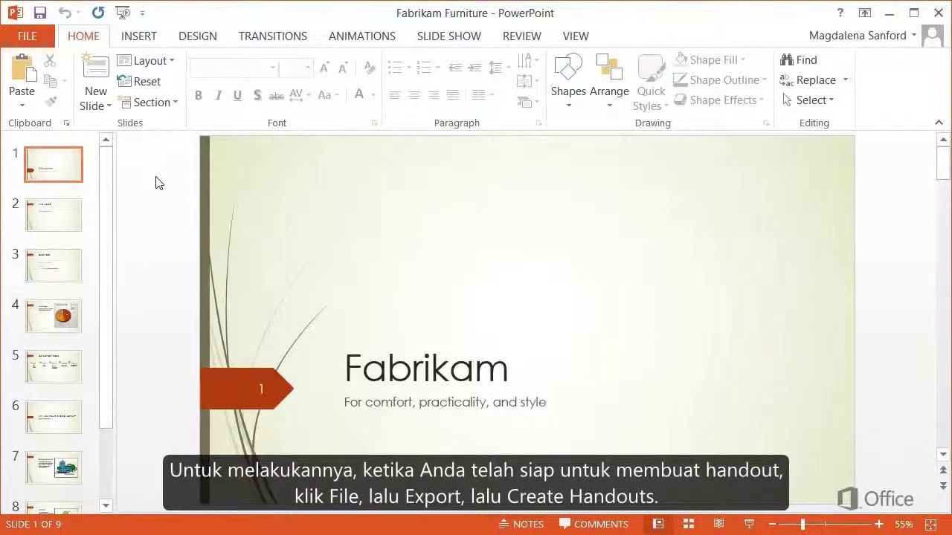
Step: Switch to the Fabrikam Furniture presentation in PowerPoint and start exporting it as handouts in Microsoft Word
left_click(27, 36)
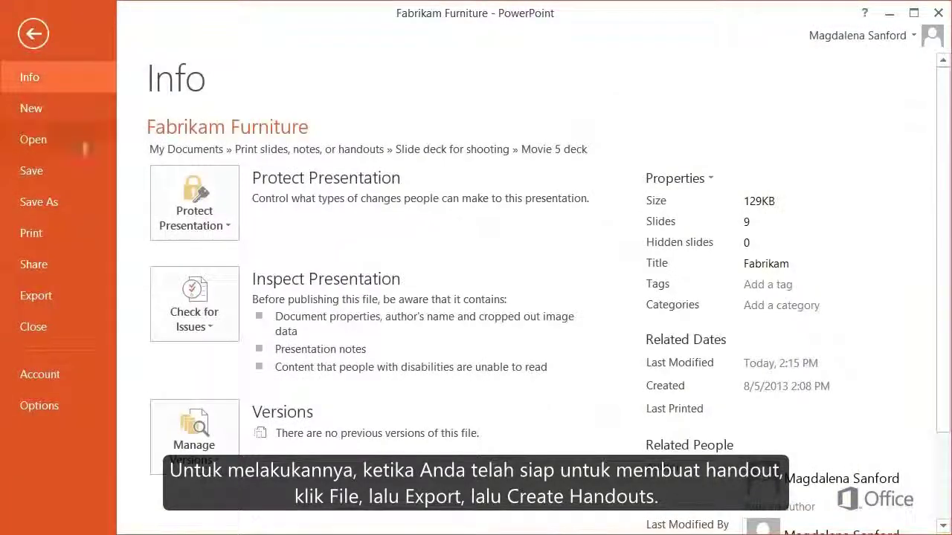
left_click(64, 291)
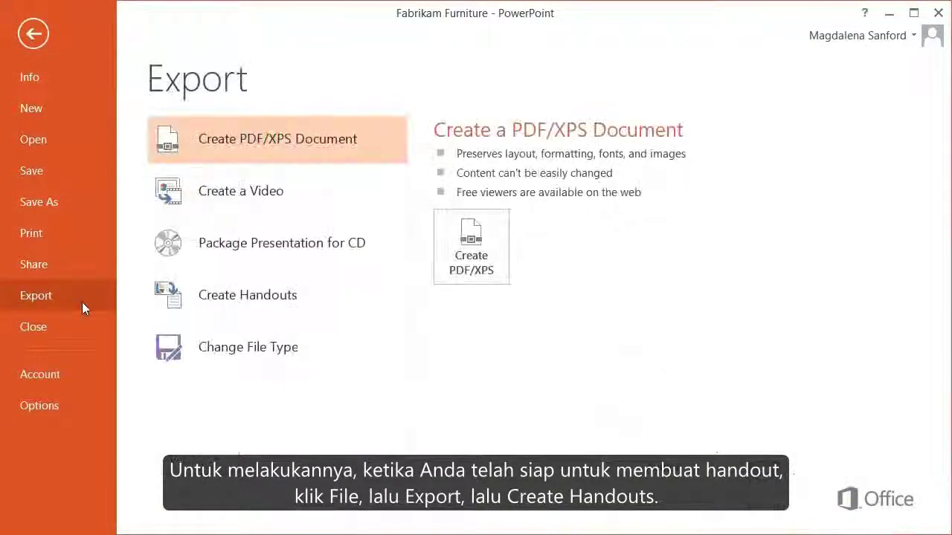
left_click(296, 308)
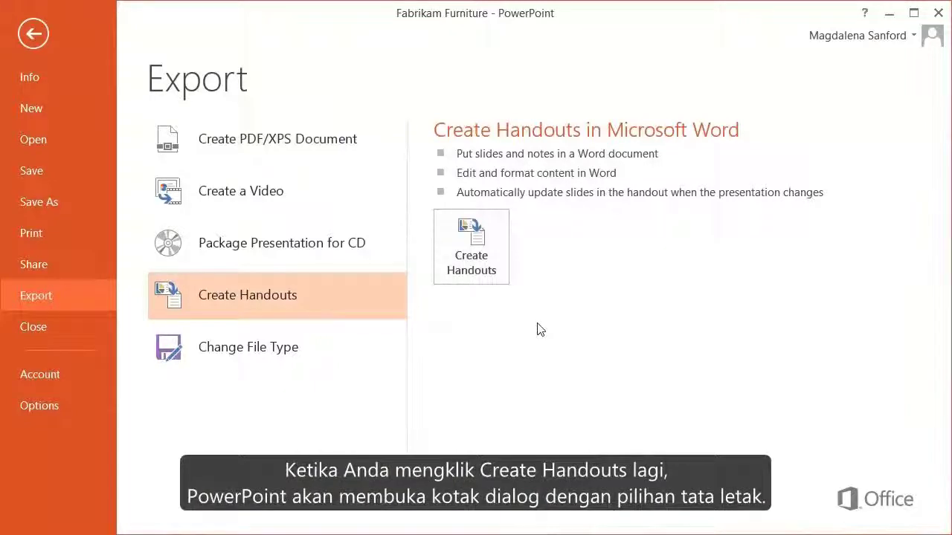
left_click(487, 270)
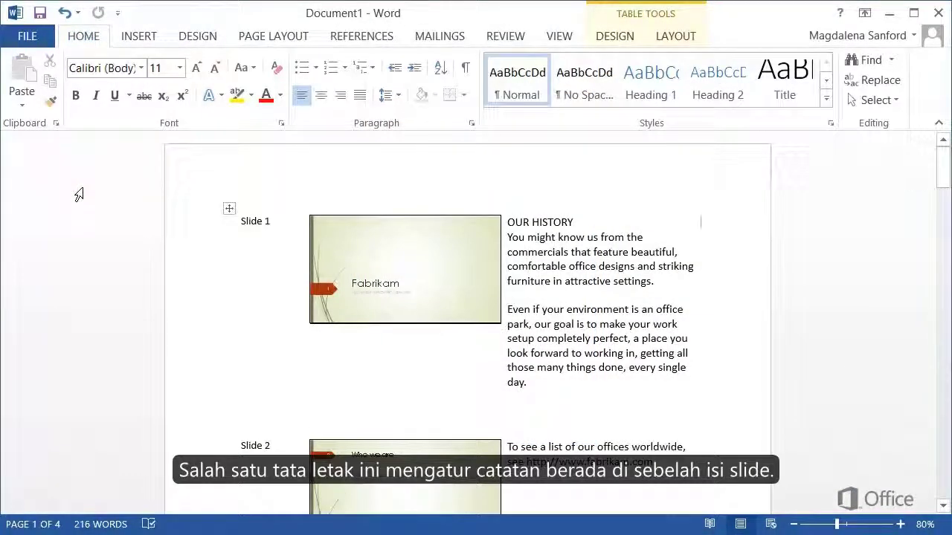
Step: Examine the exported handout layouts that place the notes next to the slides and below the slides
scroll(79, 195, "down", 15)
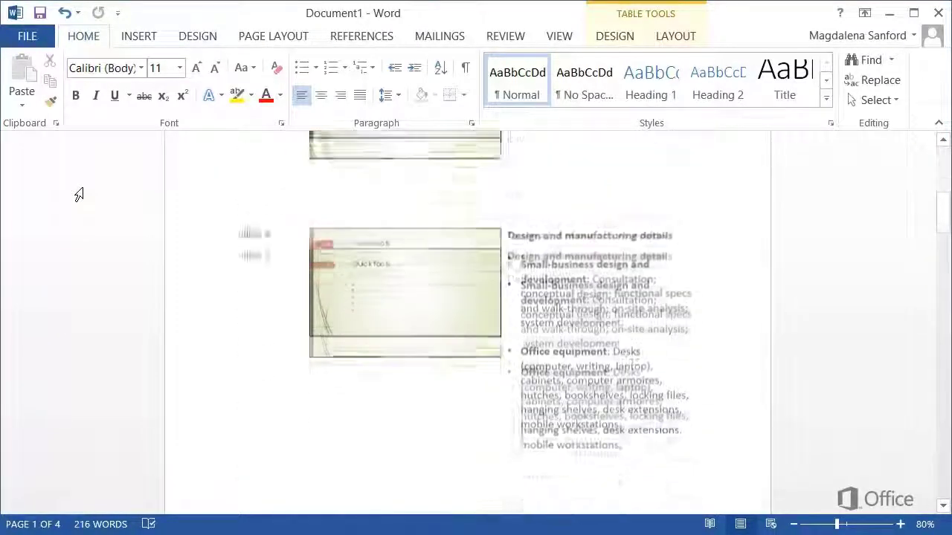
scroll(78, 195, "down", 5)
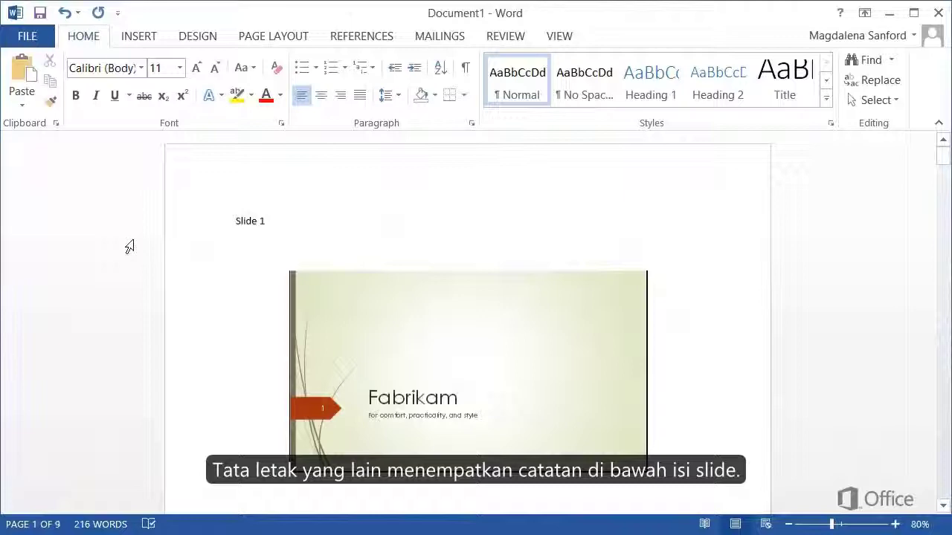
scroll(129, 247, "down", 15)
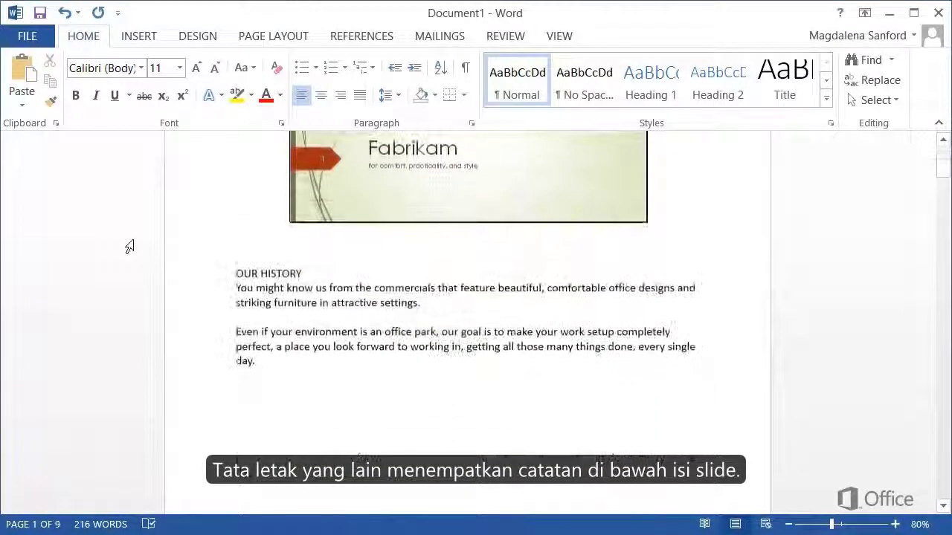
scroll(129, 247, "down", 15)
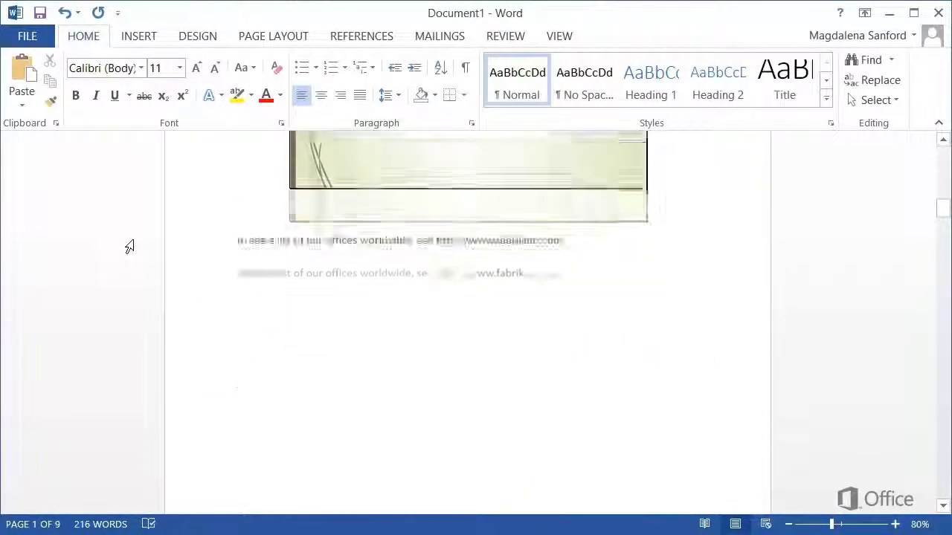
scroll(130, 247, "down", 8)
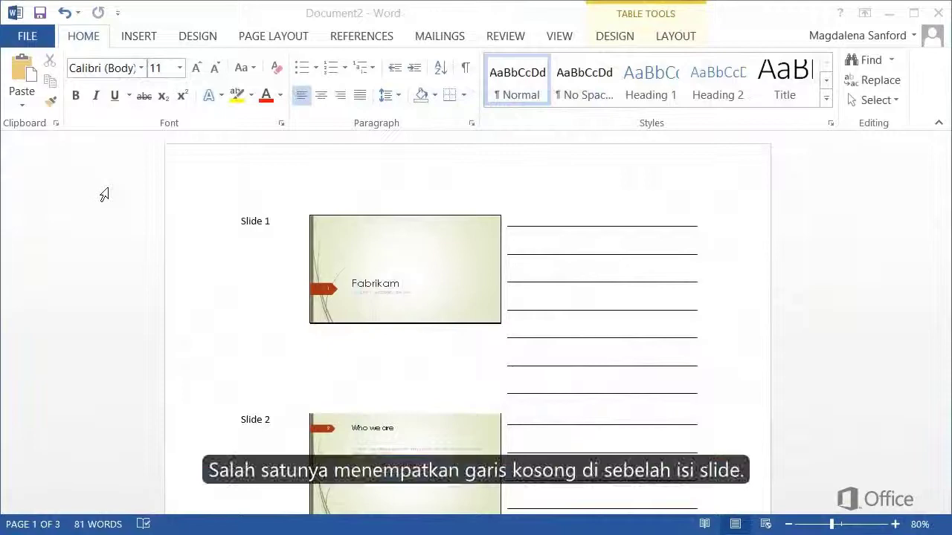
Step: Examine the exported handout layouts that place blank lines next to the slides and below the slides
scroll(104, 195, "down", 2)
scroll(105, 194, "down", 10)
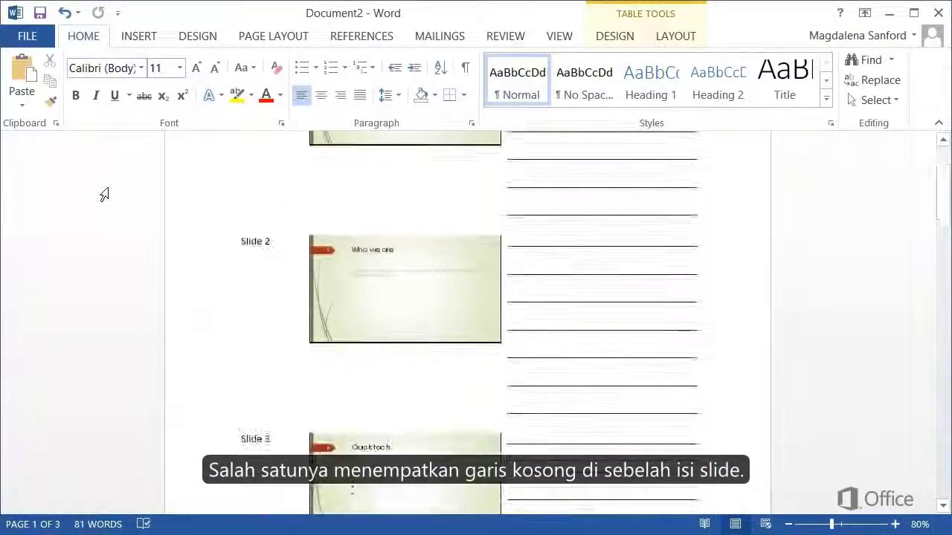
scroll(104, 195, "down", 10)
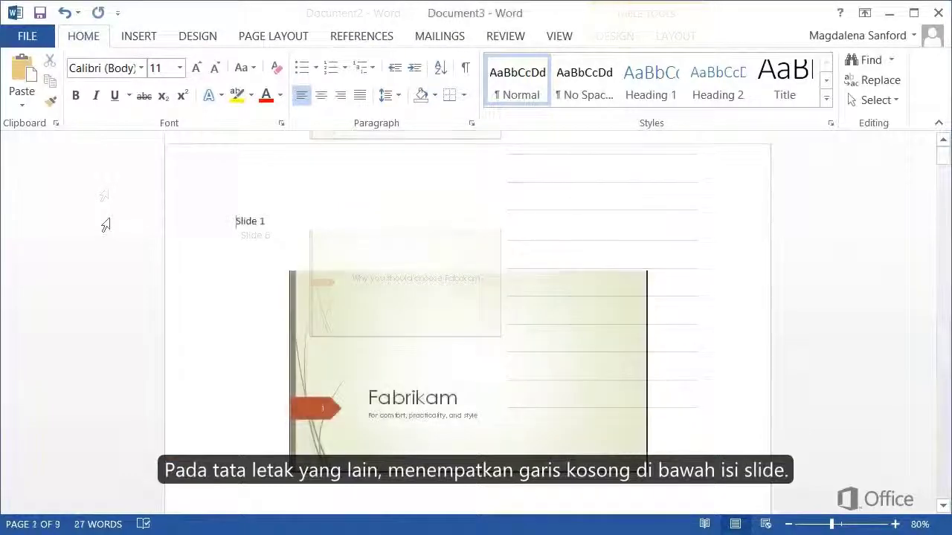
scroll(105, 223, "down", 4)
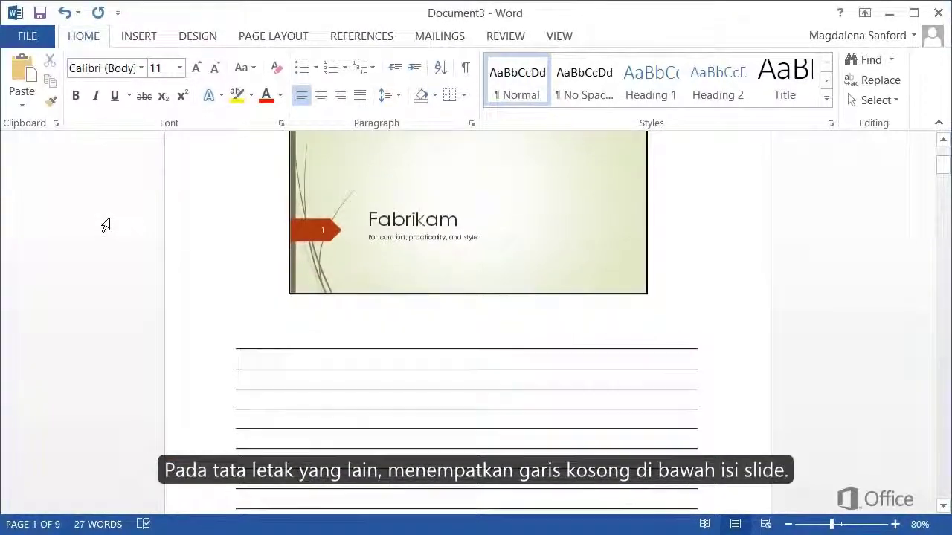
scroll(106, 225, "down", 8)
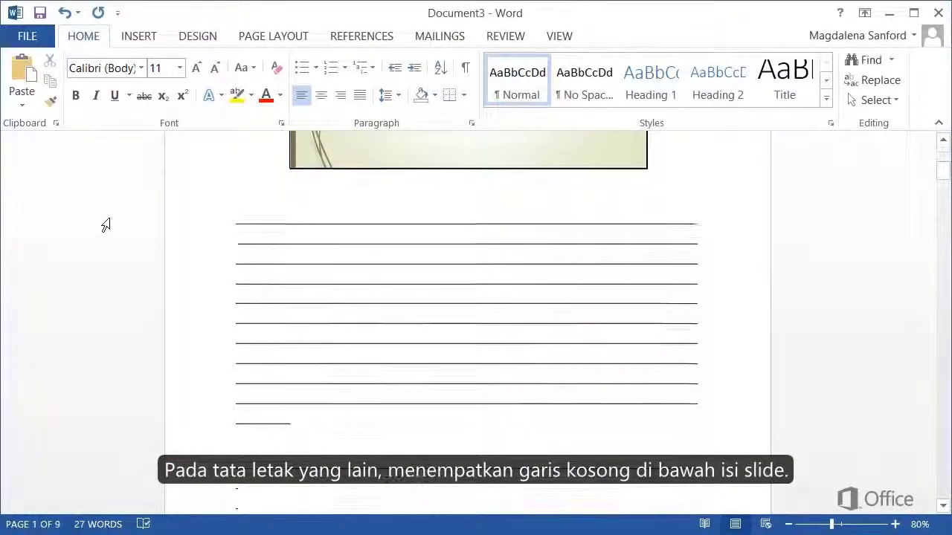
scroll(105, 225, "down", 5)
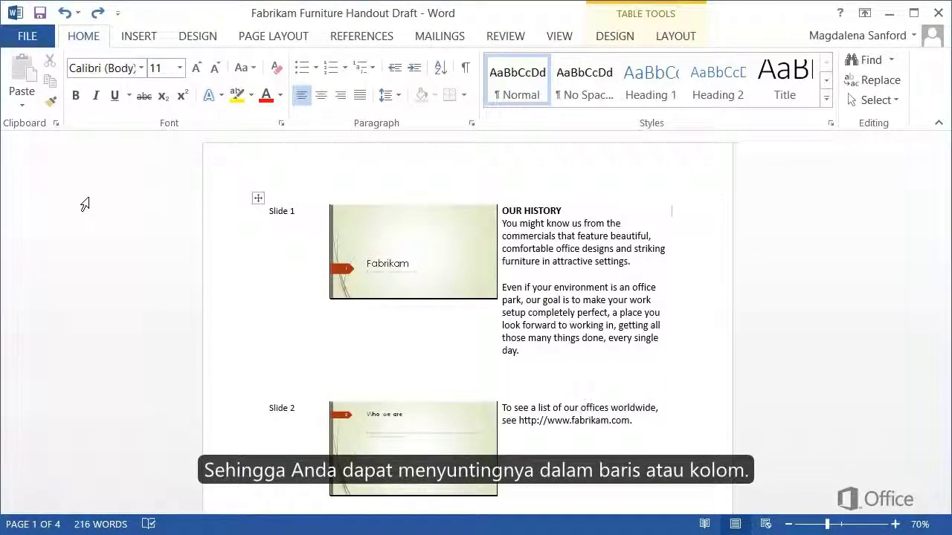
Step: Select the table rows for Slide 1, Slide 2 and Slide 3 one after another in the handout draft
left_click(87, 265)
scroll(87, 265, "down", 3)
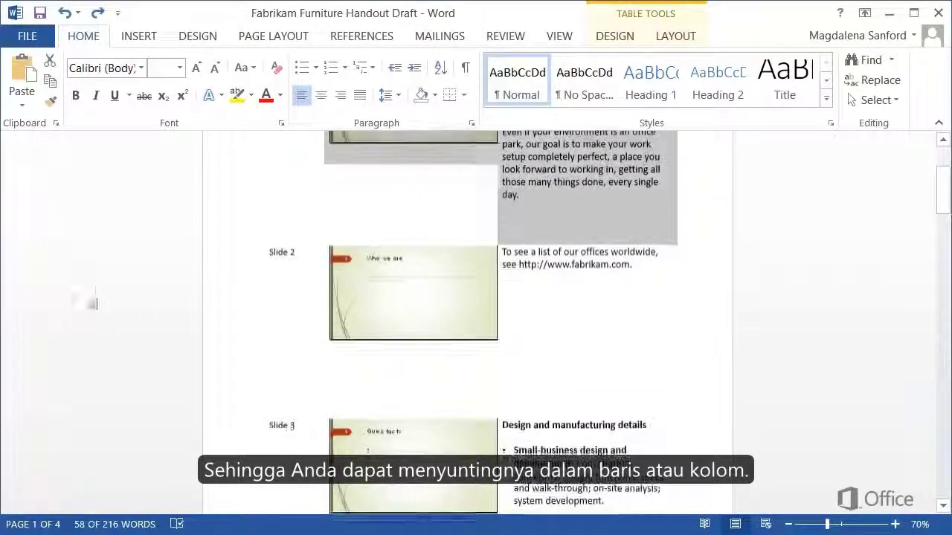
left_click(104, 320)
scroll(104, 319, "down", 3)
left_click(111, 345)
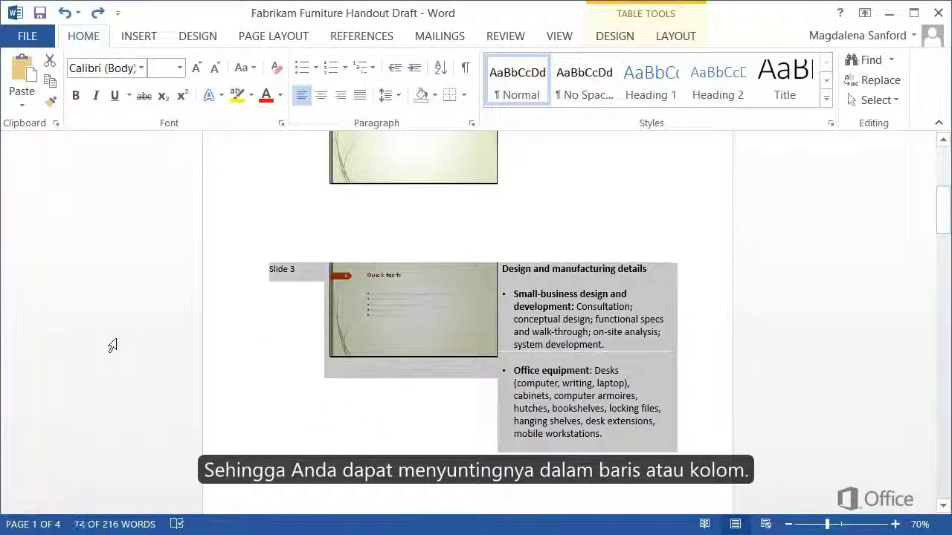
Step: Select the slide number, slide picture and notes columns of the table in turn, and clear the selection
scroll(112, 346, "up", 6)
left_click(279, 164)
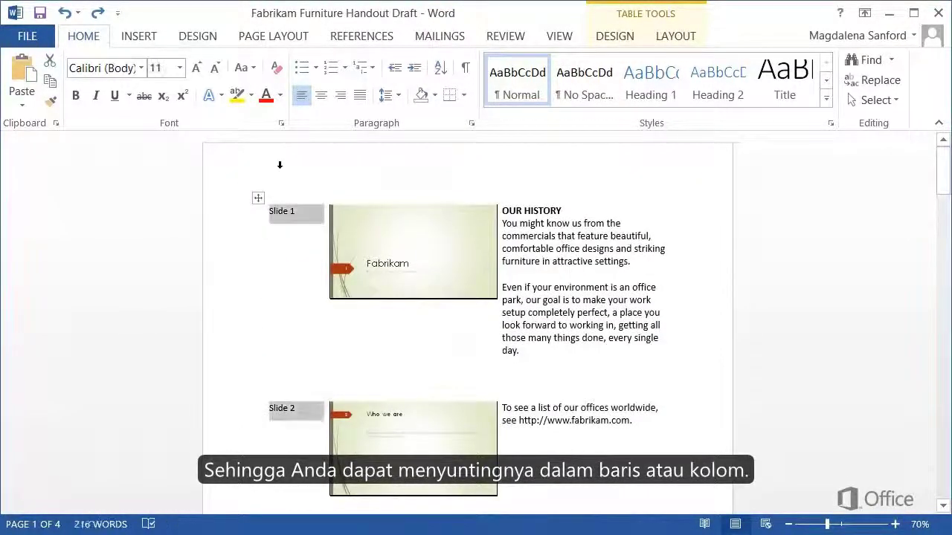
left_click(377, 170)
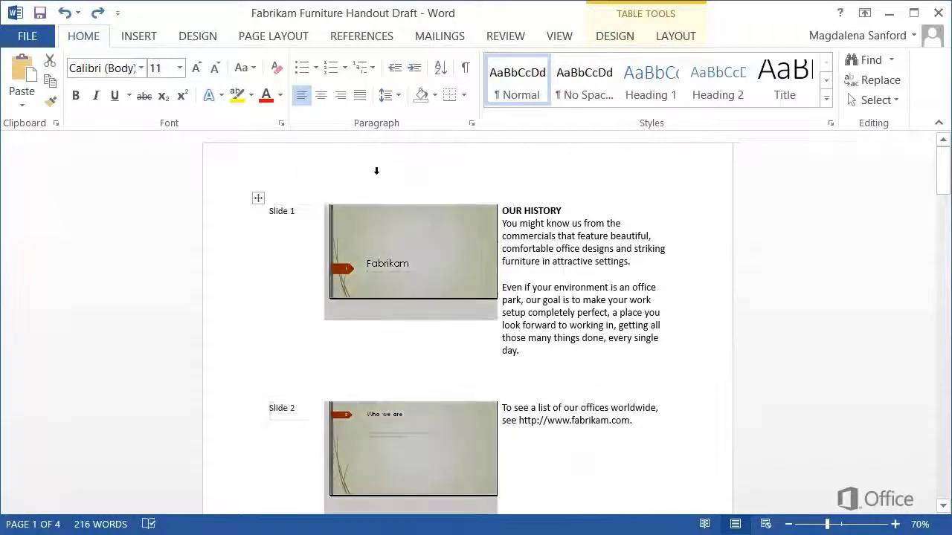
left_click(576, 186)
scroll(575, 186, "down", 4)
scroll(576, 187, "up", 4)
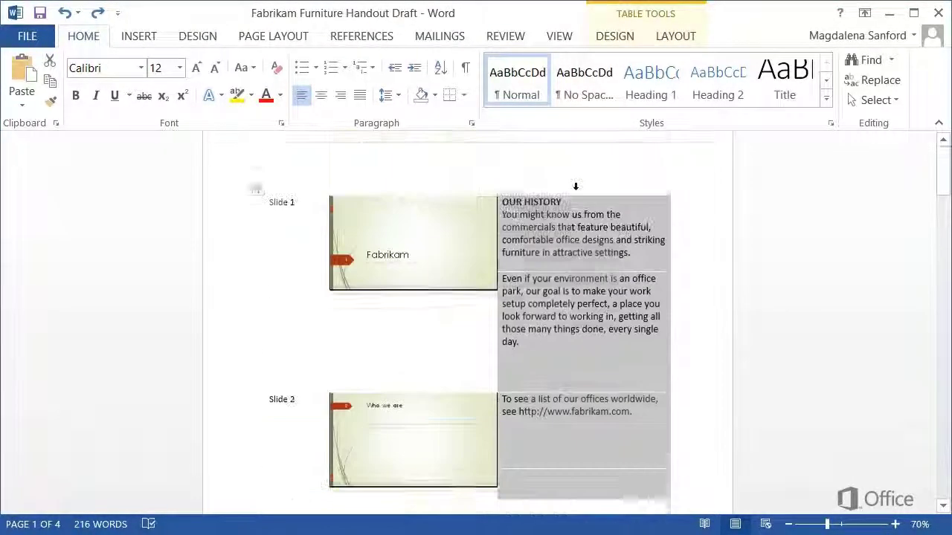
left_click(669, 209)
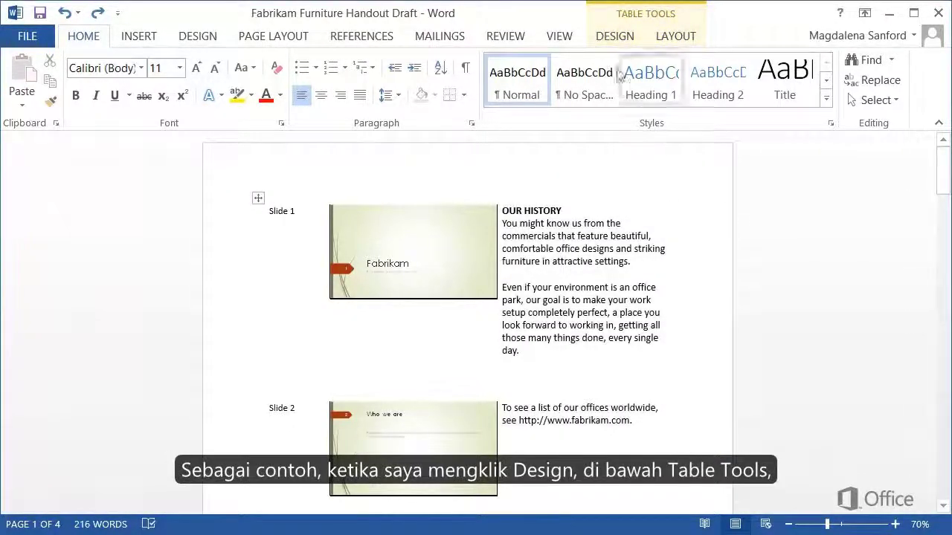
Step: Apply the plain black-bordered grid table style to the handout table and check the borders around each slide's row
left_click(623, 43)
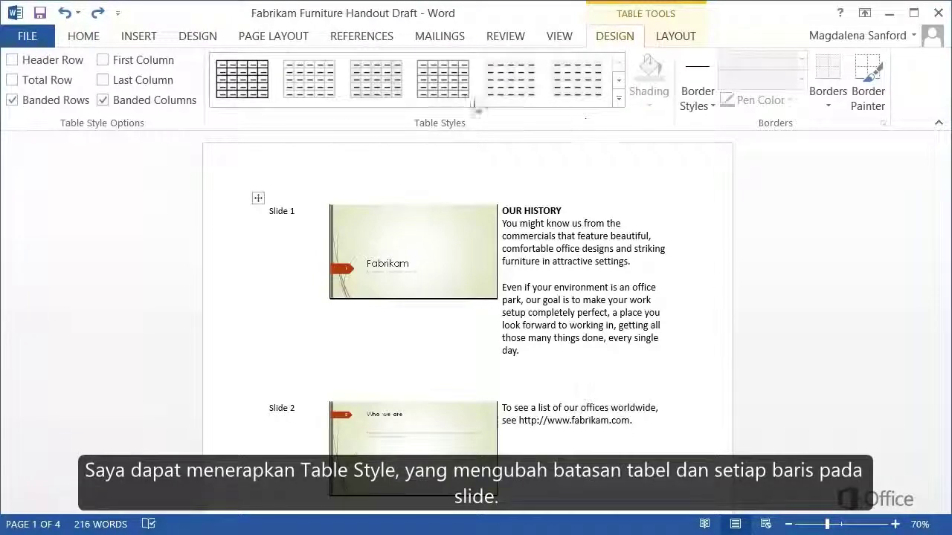
left_click(253, 90)
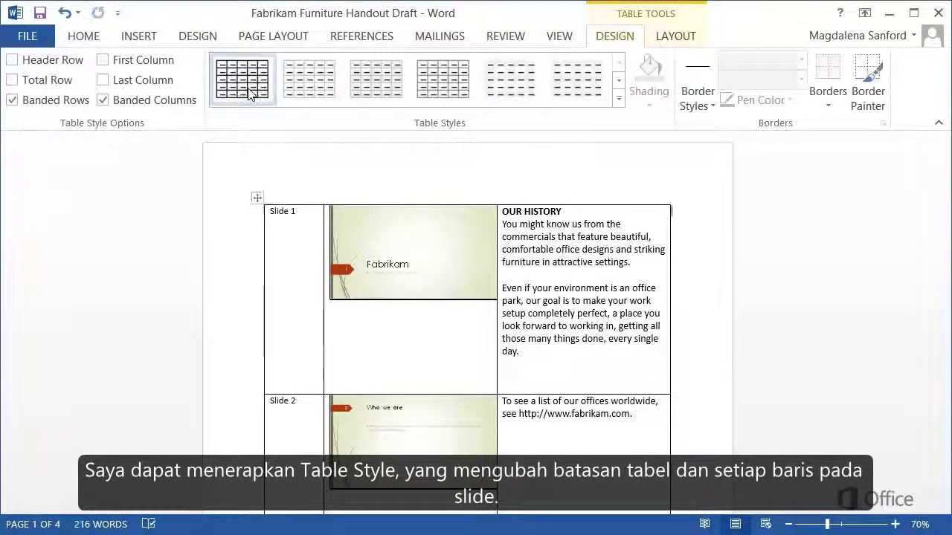
scroll(223, 189, "down", 10)
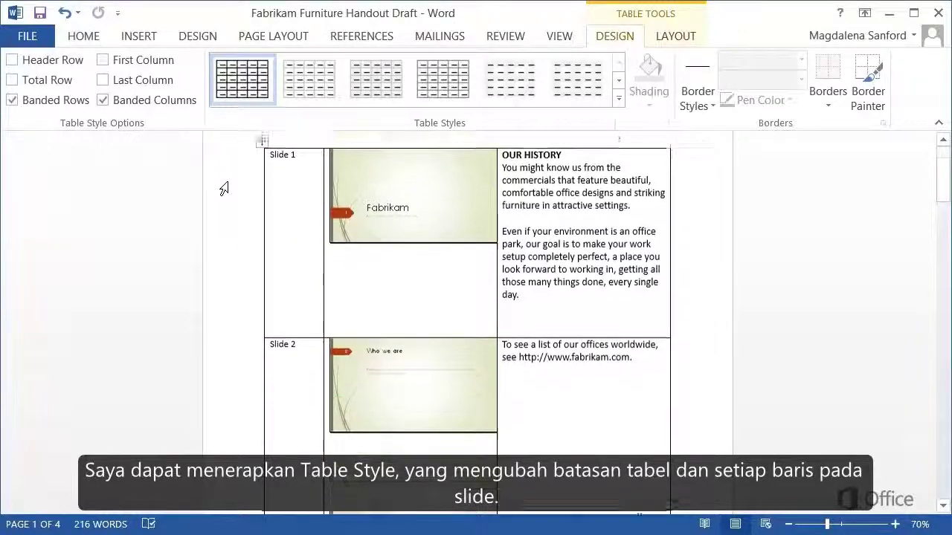
scroll(224, 189, "up", 10)
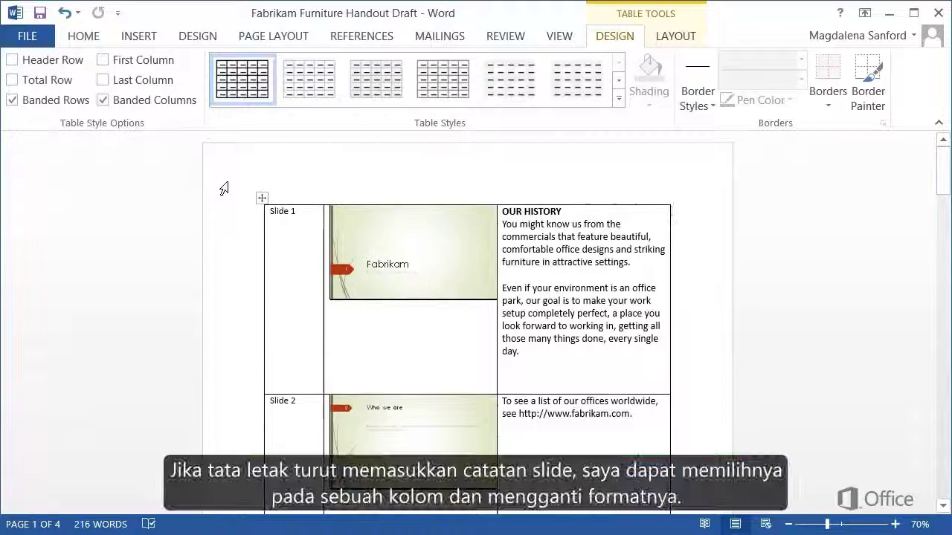
Step: Set the font size of the entire notes column to 10 and clear the selection
left_click(534, 191)
scroll(533, 194, "down", 6)
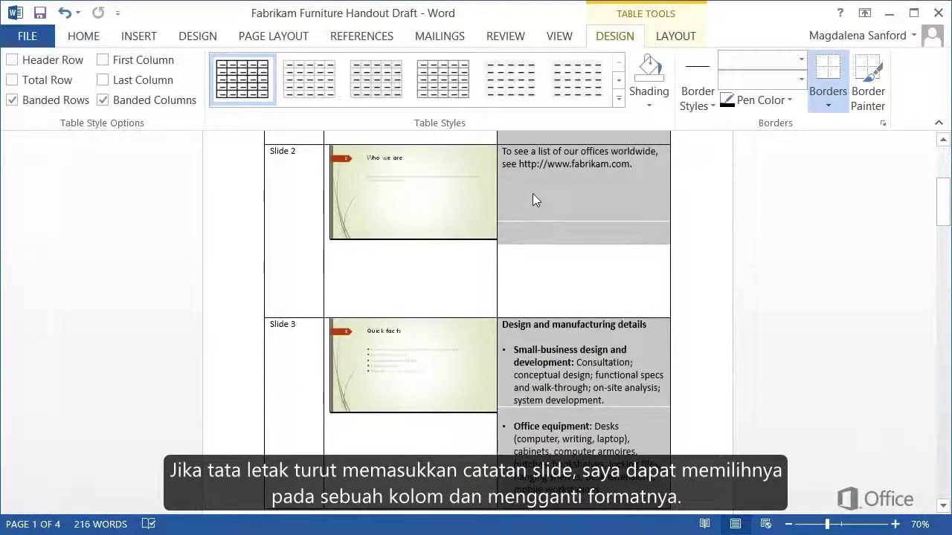
scroll(533, 194, "up", 5)
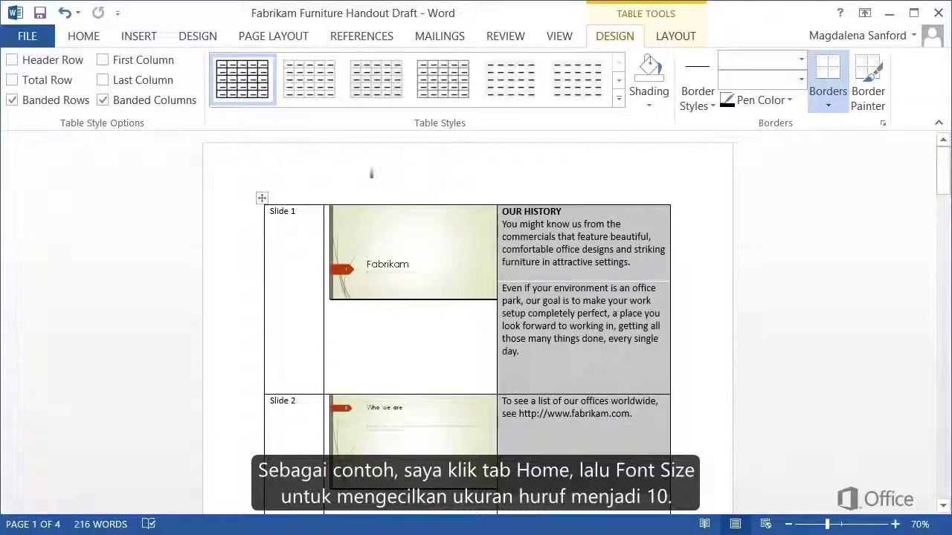
left_click(98, 41)
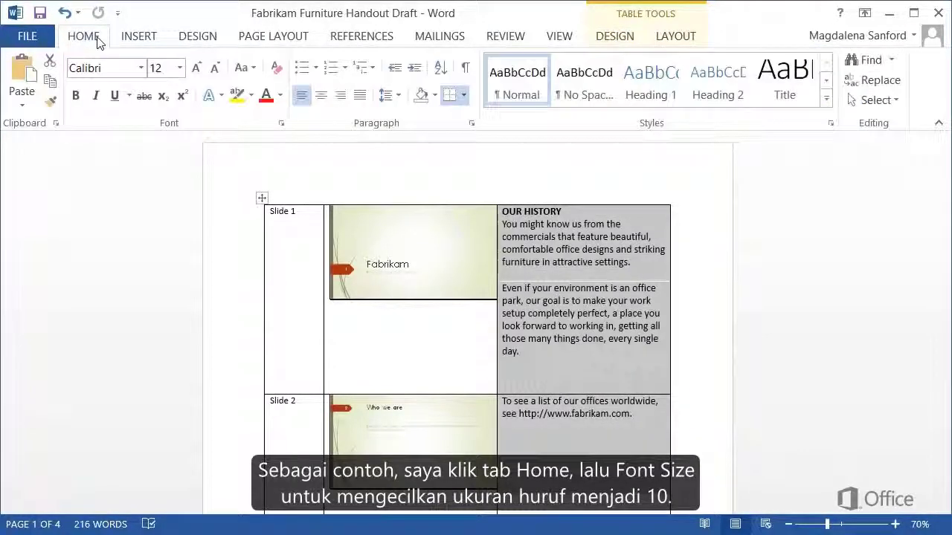
left_click(178, 68)
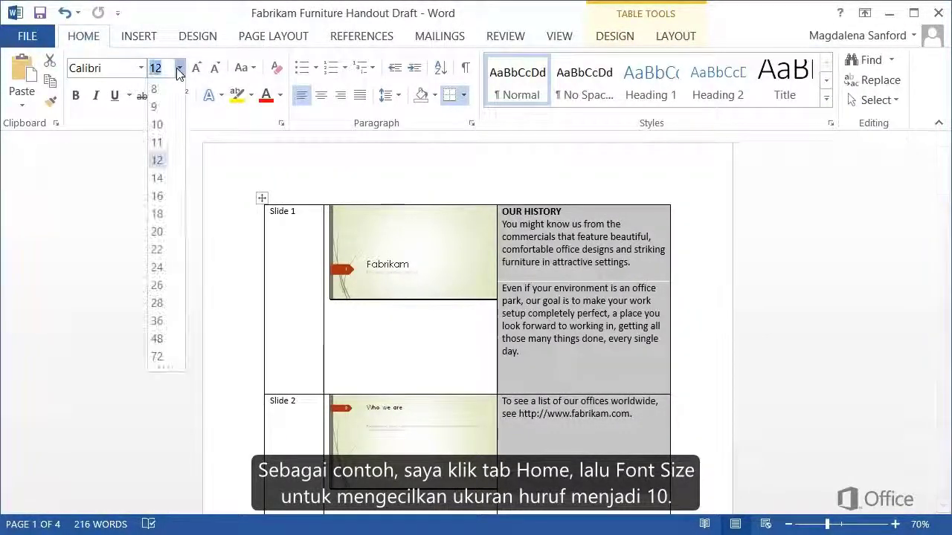
left_click(159, 125)
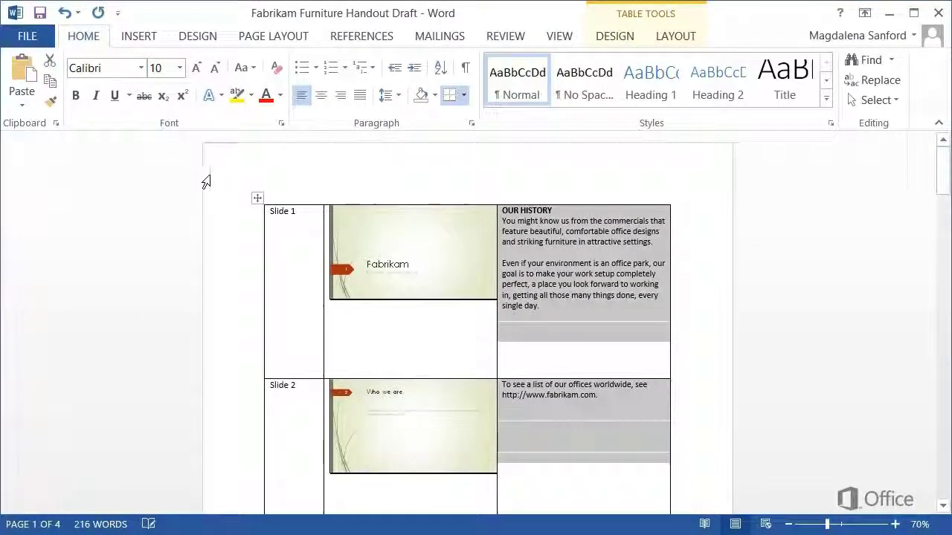
left_click(740, 262)
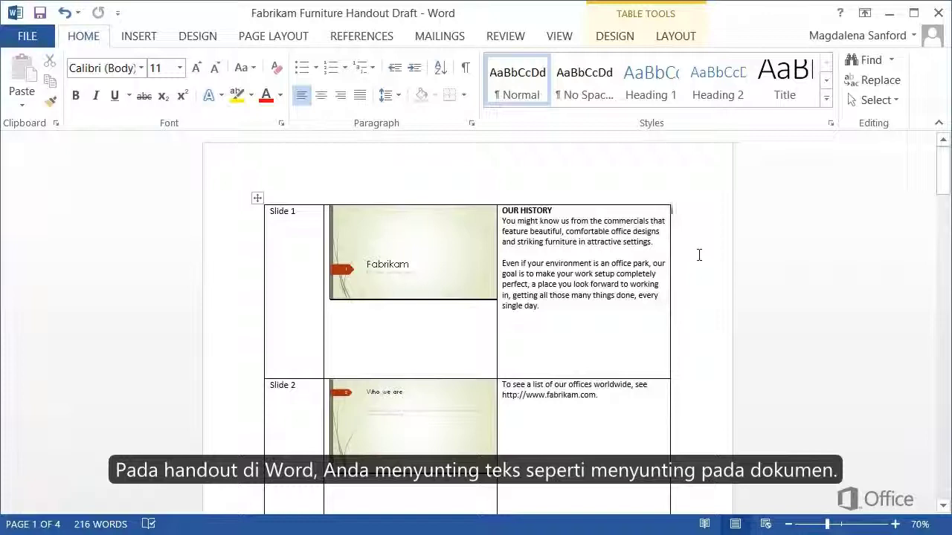
Step: Select the paragraph beginning "Even if your environment is an office park" in the Slide 1 notes, and release the selection
left_click_drag(543, 311, 504, 262)
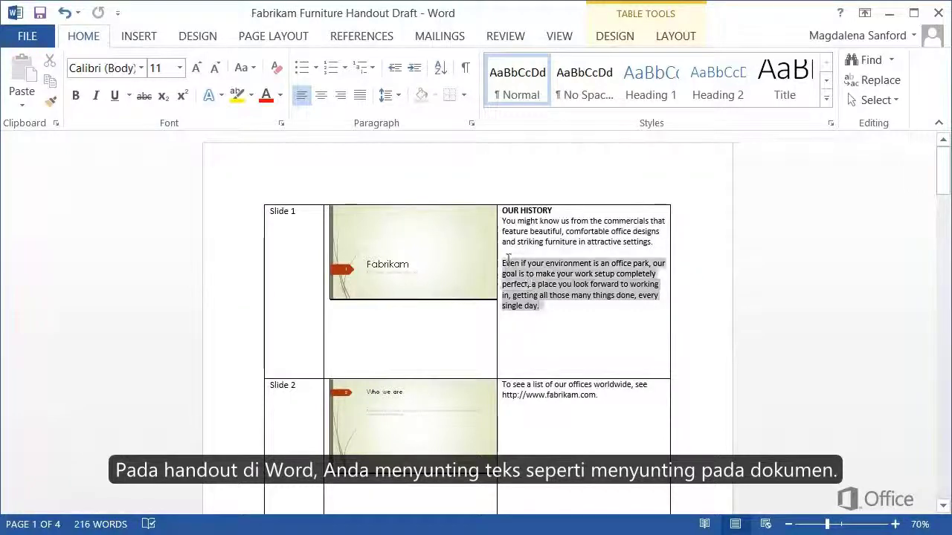
left_click_drag(513, 308, 601, 421)
left_click(610, 465)
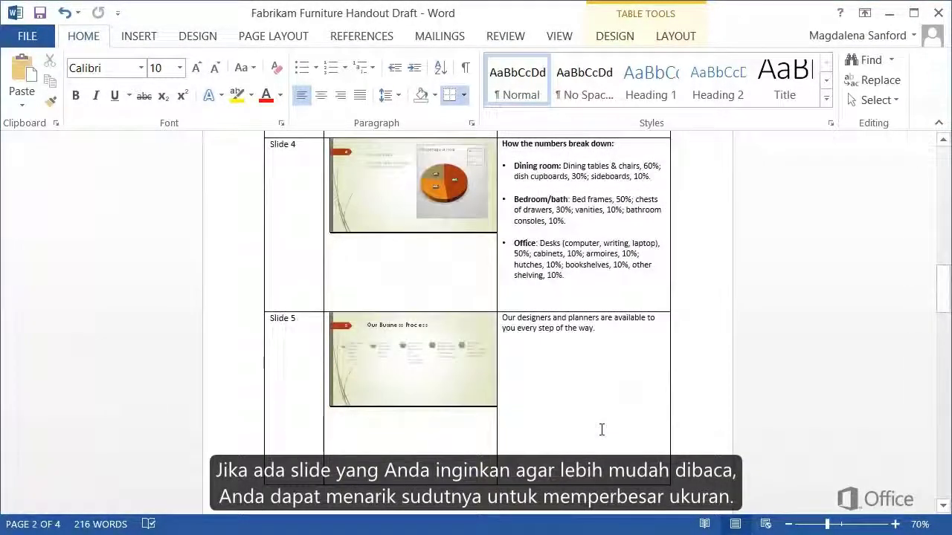
Step: Enlarge the Slide 5 picture in proportion beyond its column's width, and autofit the whole handout table to its contents
left_click(484, 399)
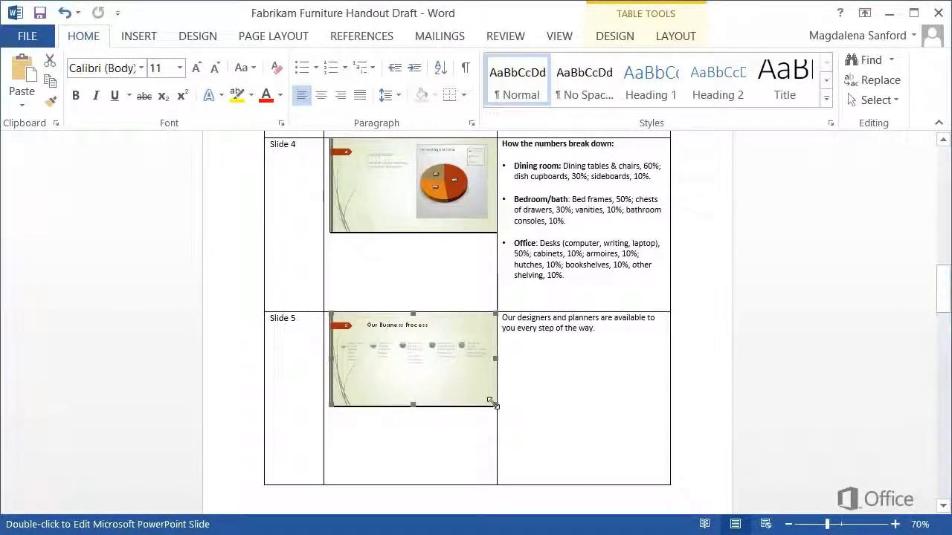
left_click_drag(492, 402, 539, 444)
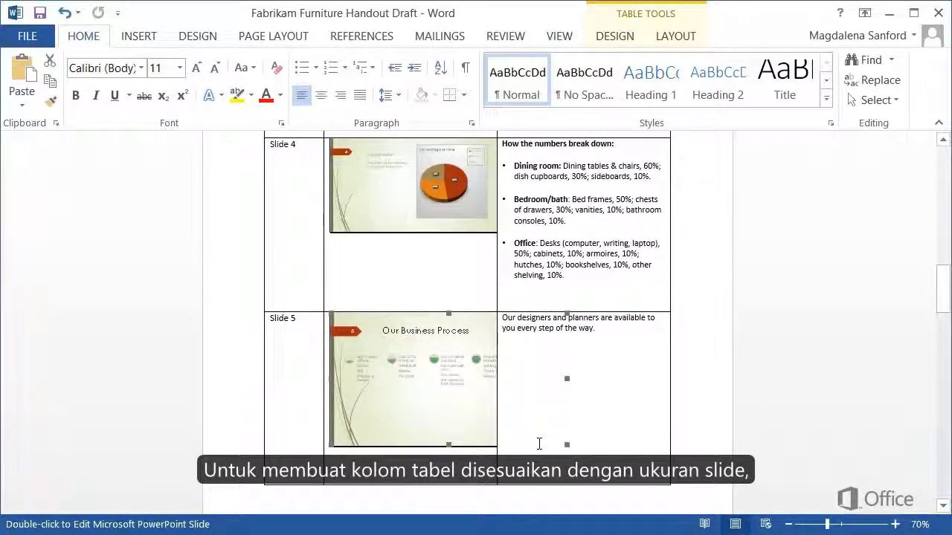
left_click(666, 39)
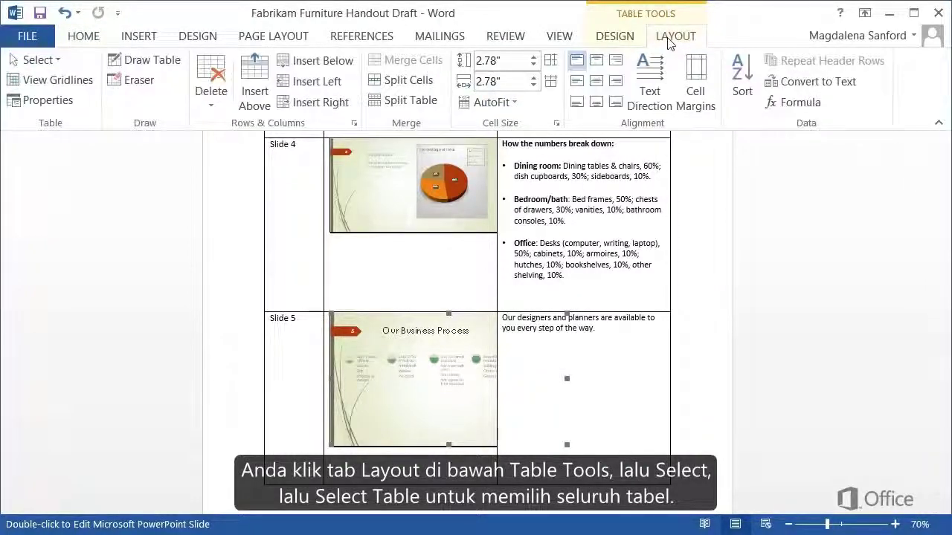
left_click(45, 60)
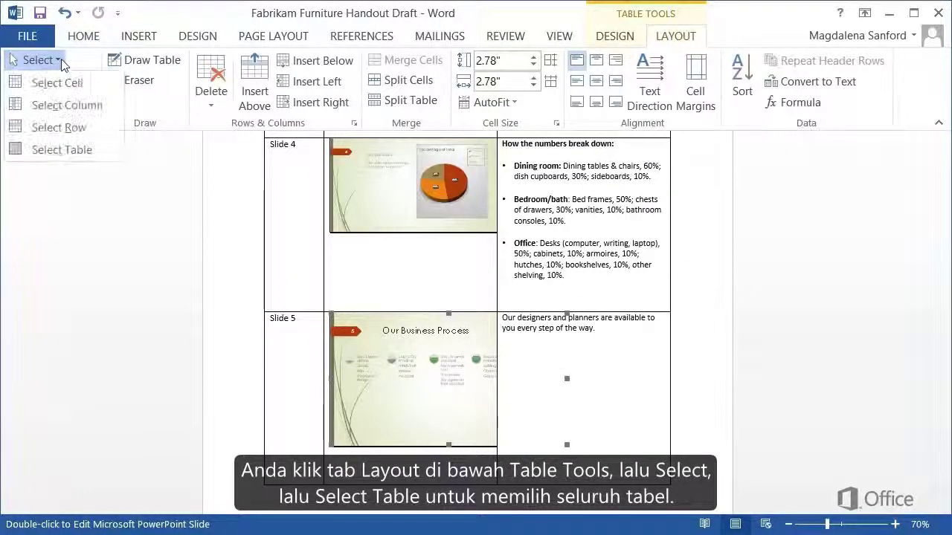
left_click(111, 150)
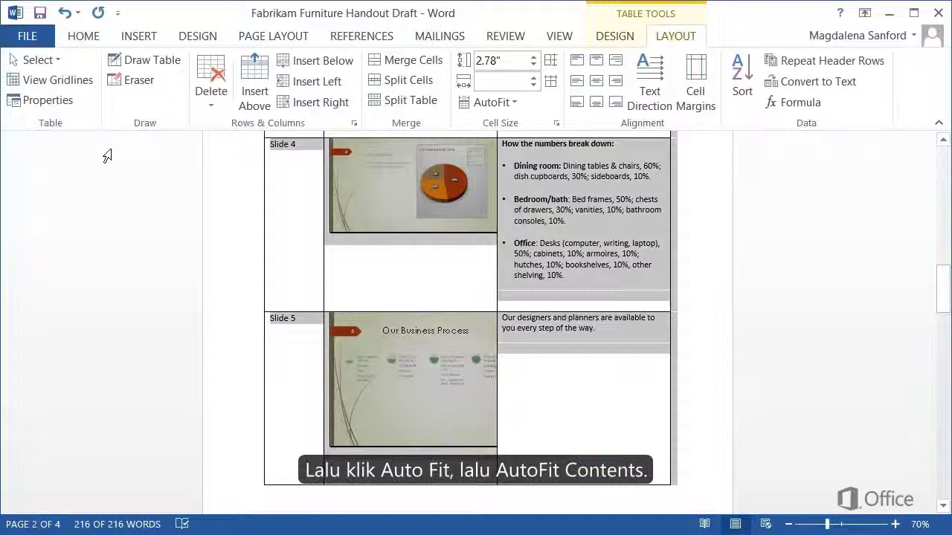
left_click(493, 101)
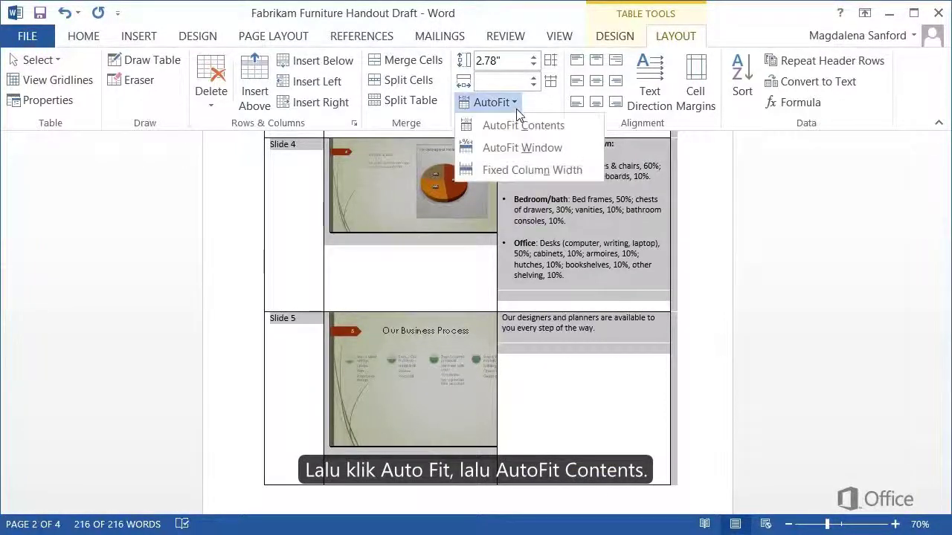
left_click(569, 135)
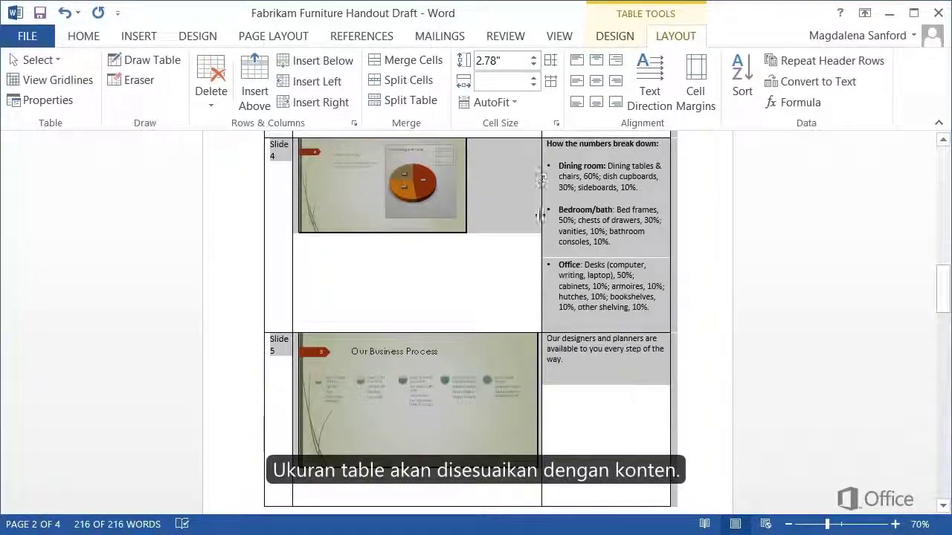
left_click(759, 293)
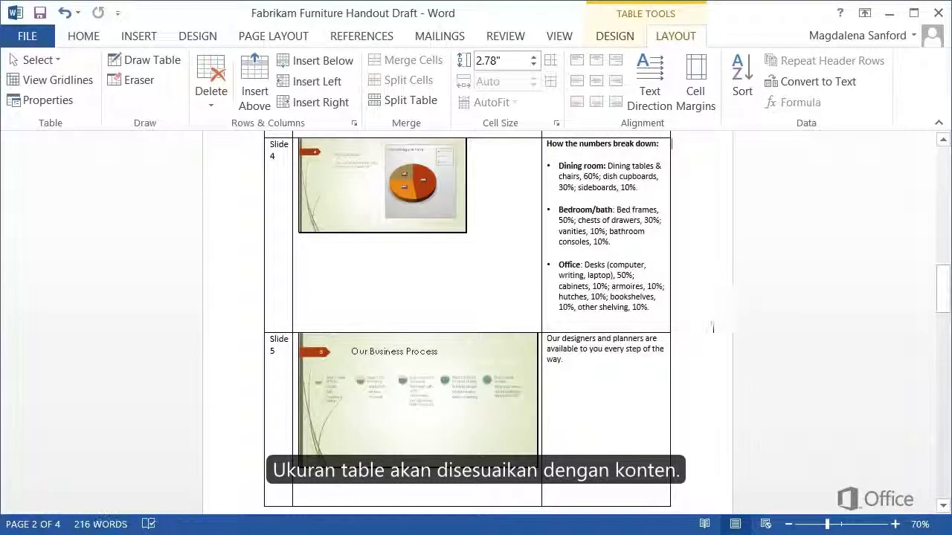
Step: Check the refitted rows of the handout table, and look through the second handout draft with notes below the slides
scroll(712, 330, "up", 10)
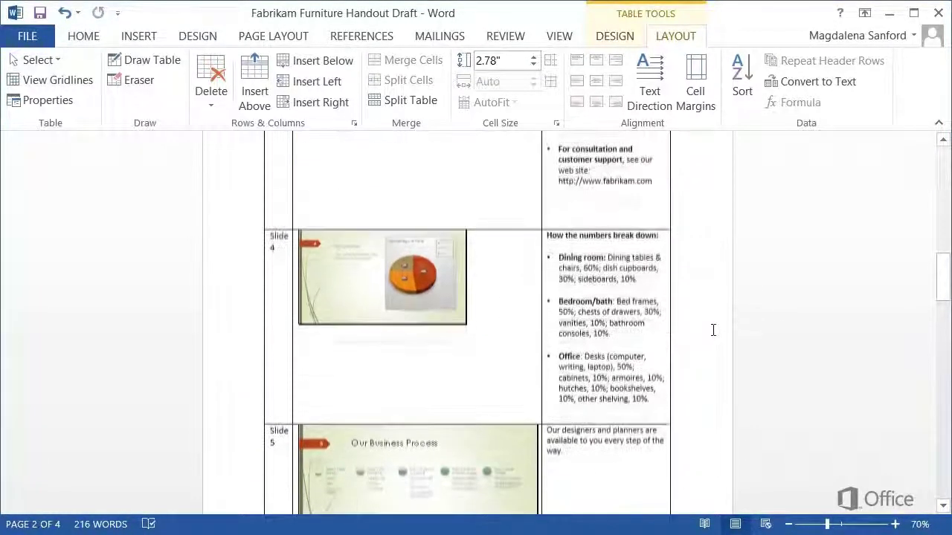
scroll(713, 331, "up", 3)
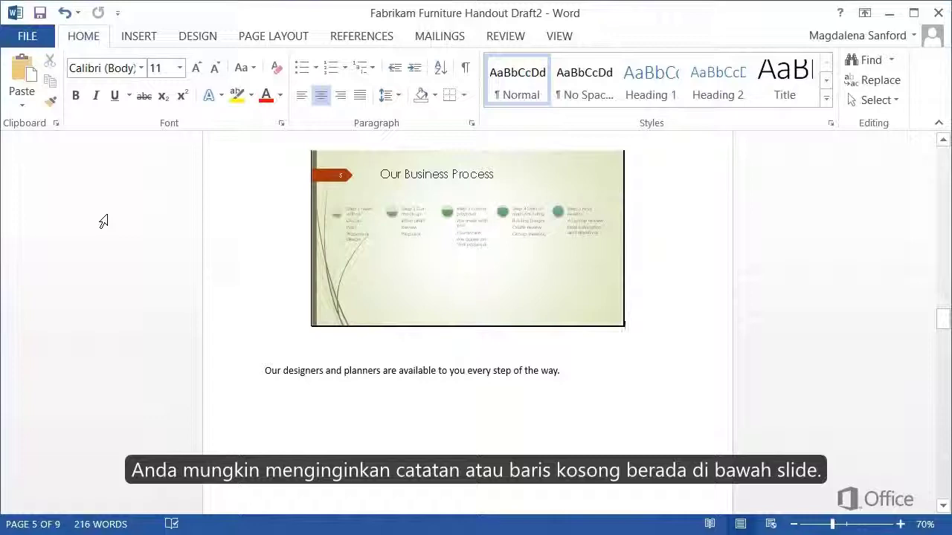
scroll(103, 221, "up", 5)
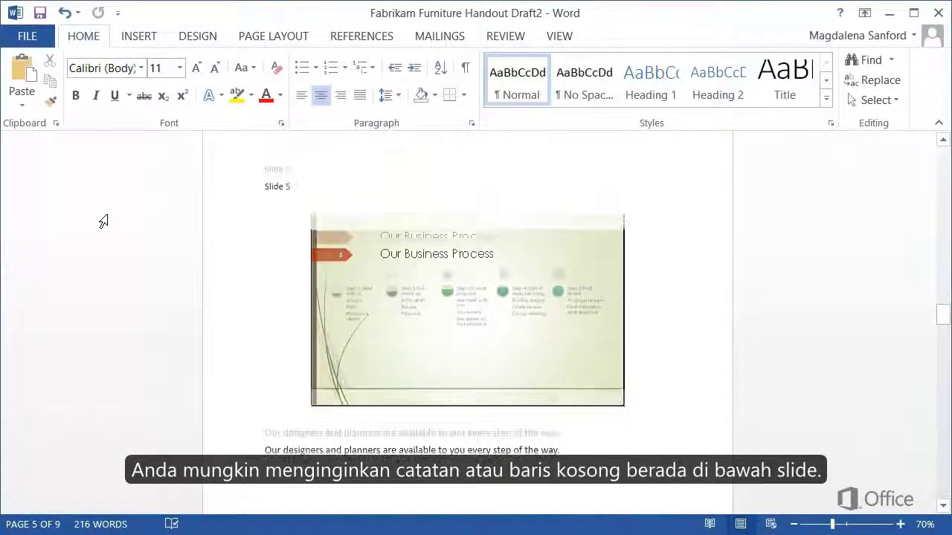
scroll(103, 221, "up", 6)
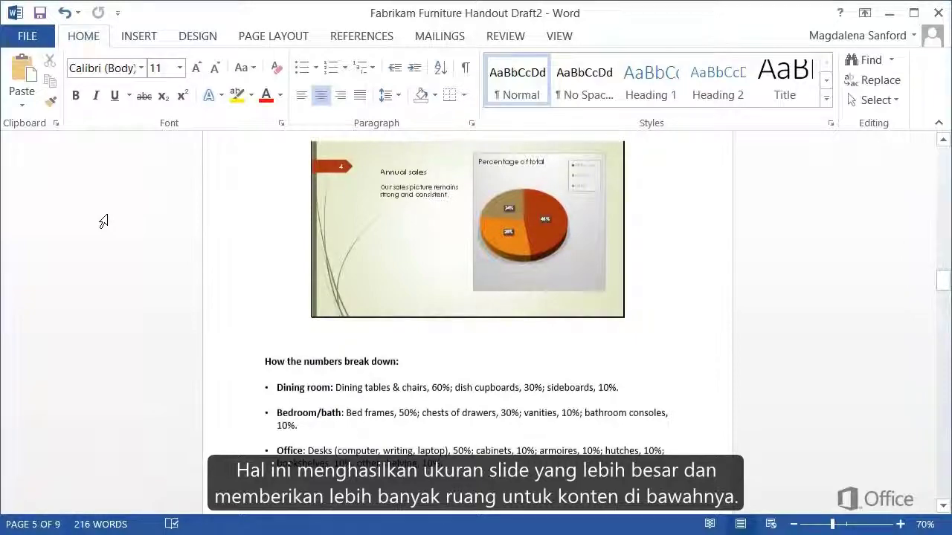
scroll(103, 221, "up", 6)
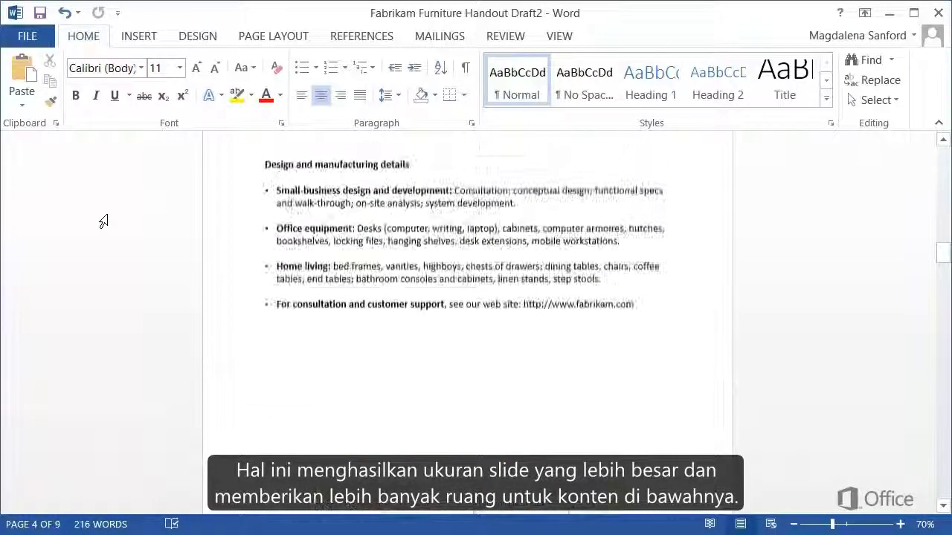
scroll(104, 221, "up", 4)
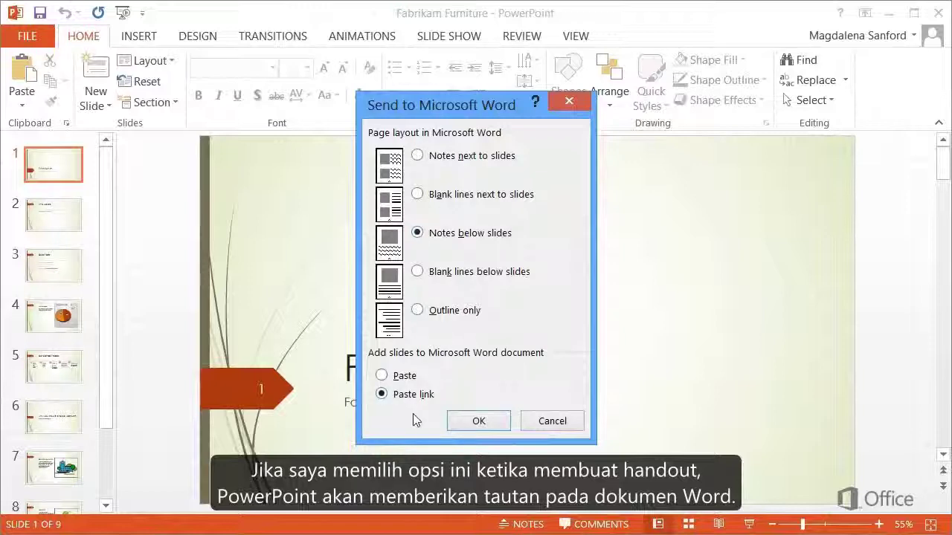
Step: Send the presentation to Word with notes below slides and the slides pasted as links
left_click(463, 422)
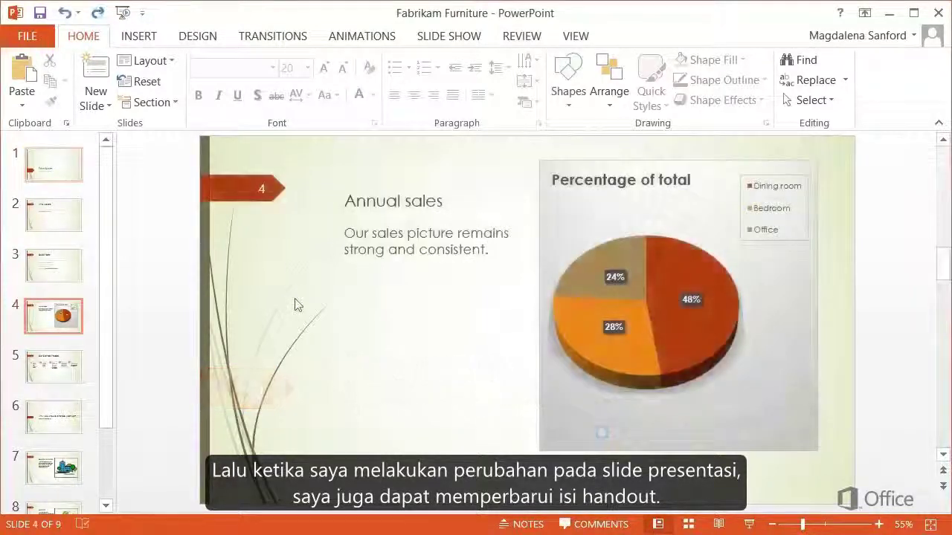
Step: Add the sentence "In fact, 2013 has been our best year ever!" below the body text of the Annual sales slide
left_click(348, 287)
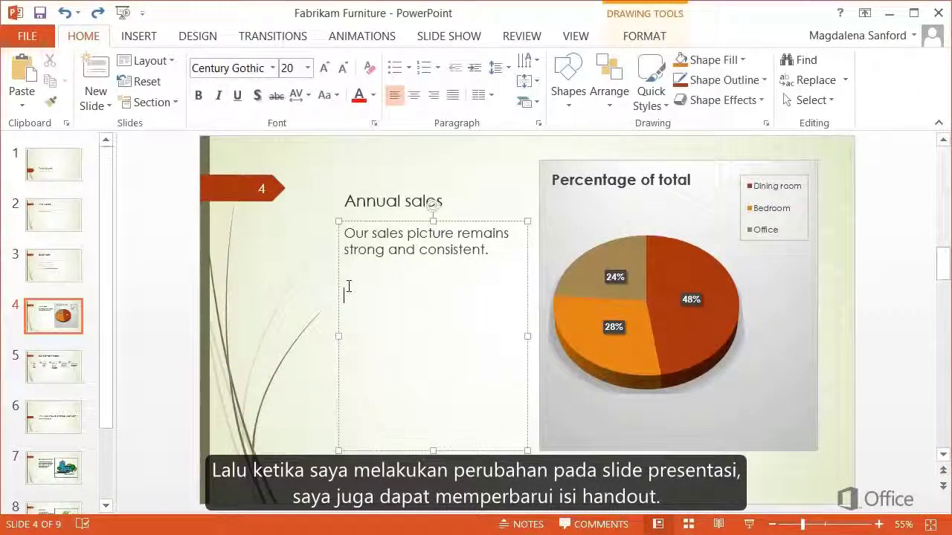
type("In fact, 2013 has been our best year ever!")
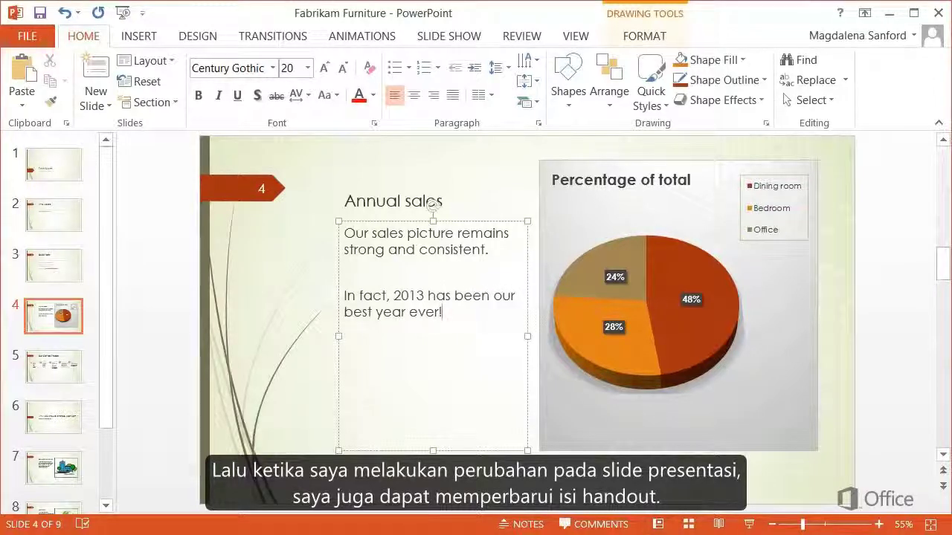
left_click(278, 272)
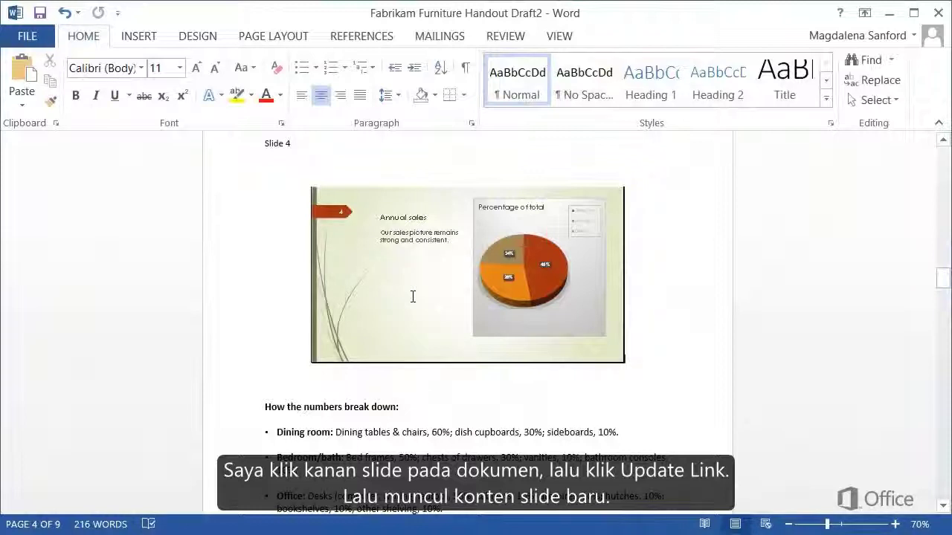
Step: Update the link of the Slide 4 picture in the Word handout and take a closer look at the refreshed slide
right_click(412, 297)
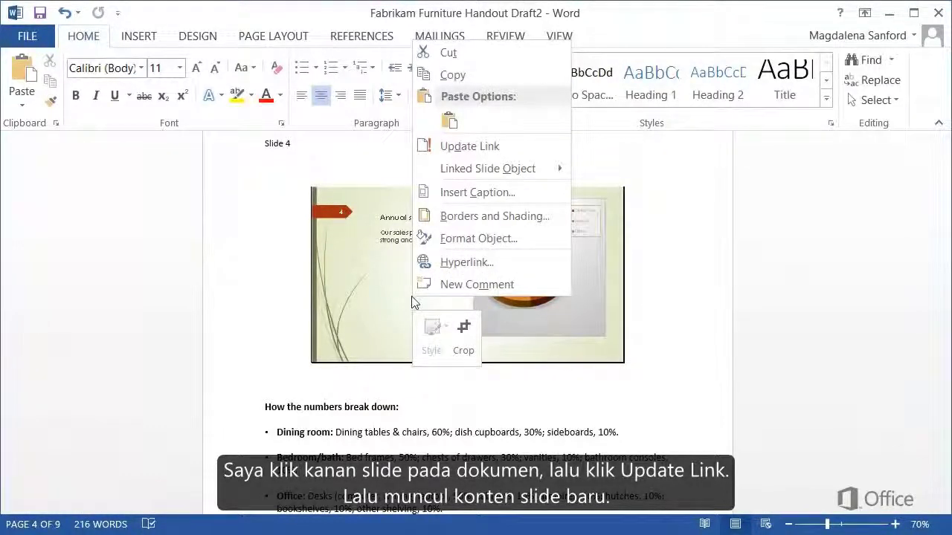
left_click(536, 146)
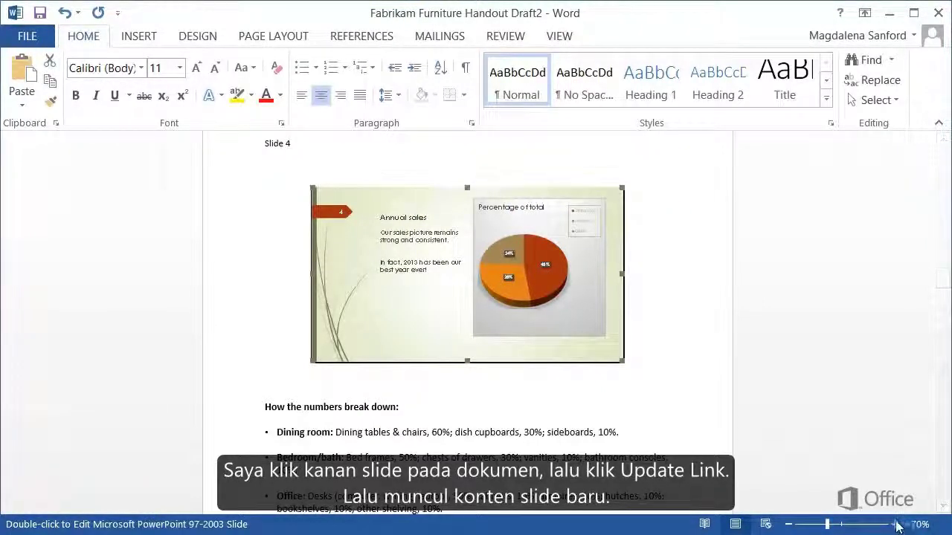
scroll(411, 396, "up", 4, "ctrl")
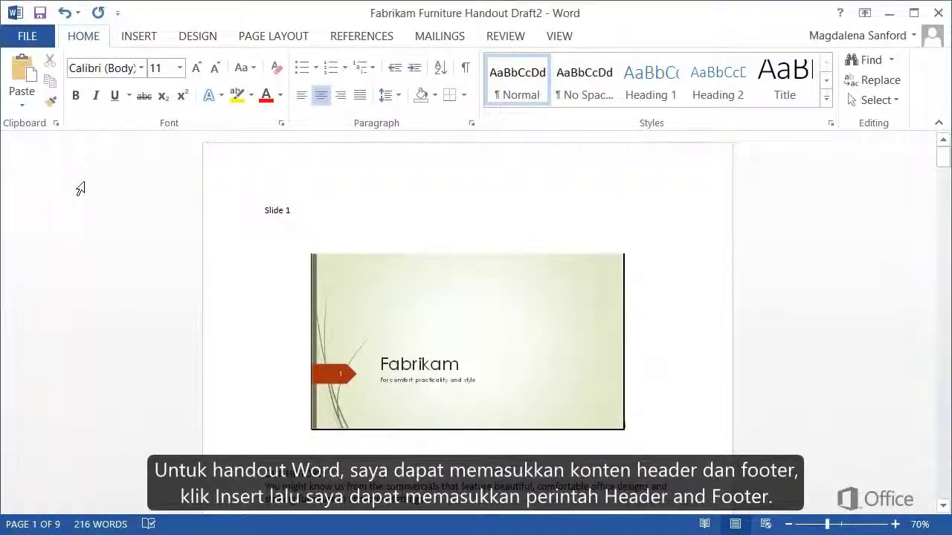
Step: Open the print settings of the Word handout and look through the page range, sides, collation, orientation, paper size and margin options
left_click(154, 42)
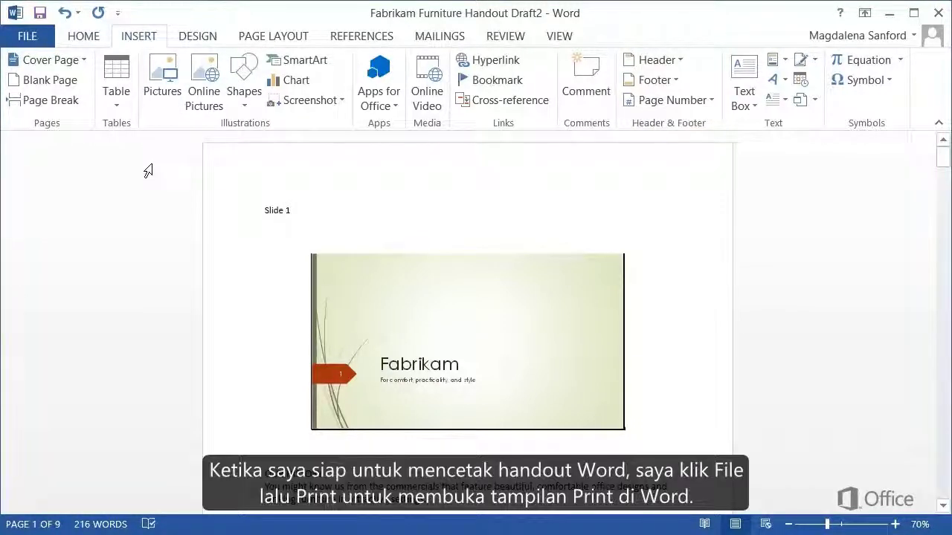
left_click(37, 36)
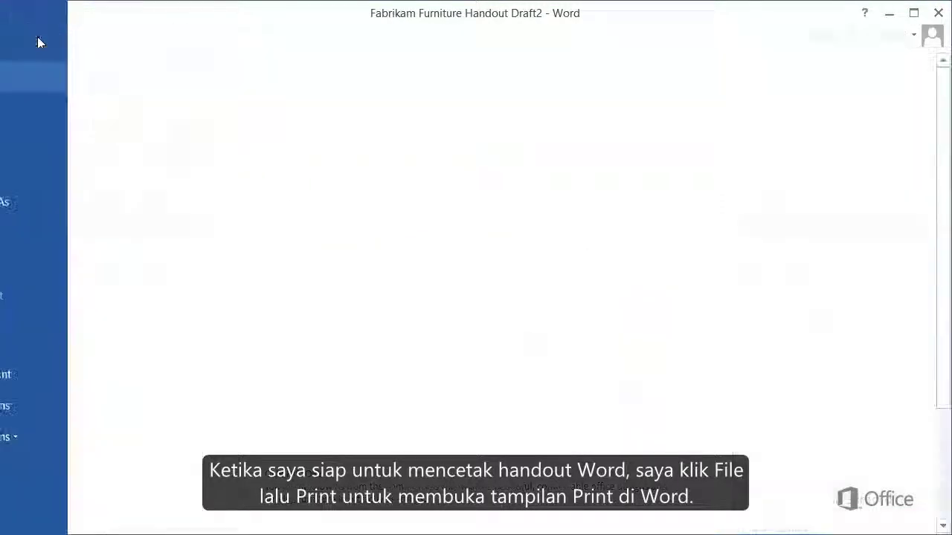
left_click(68, 226)
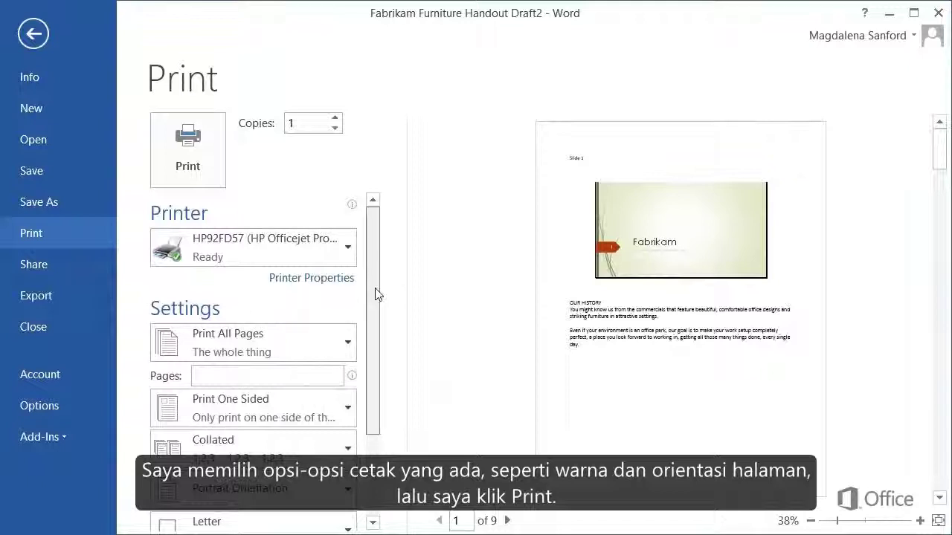
left_click_drag(376, 299, 395, 388)
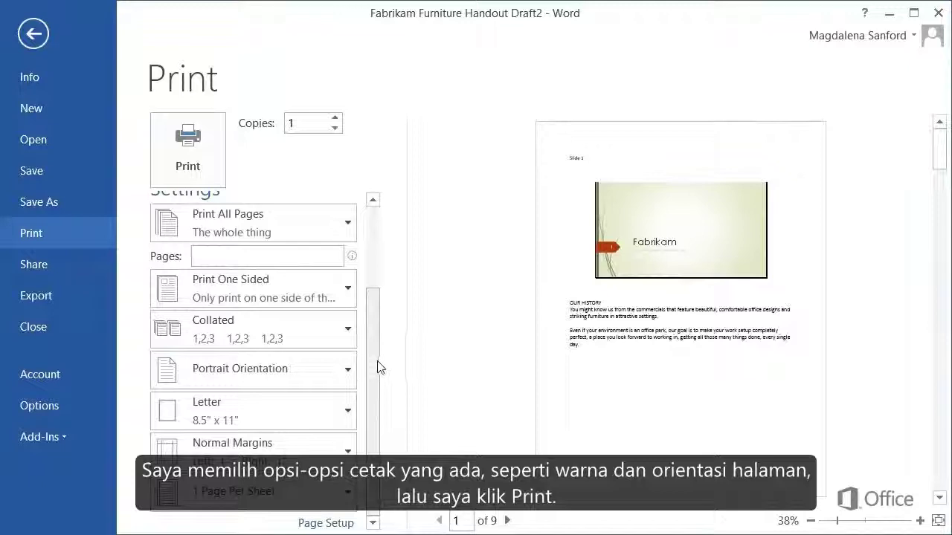
left_click_drag(380, 368, 405, 249)
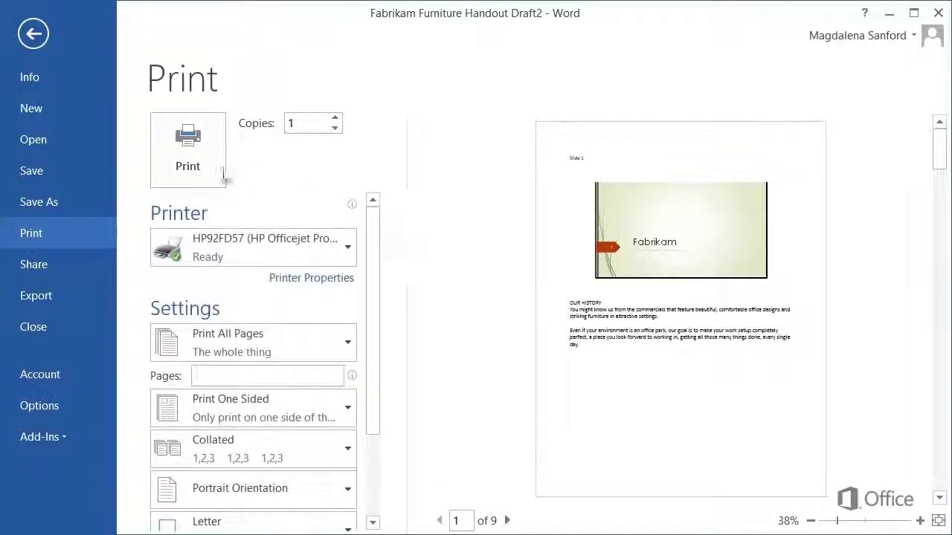